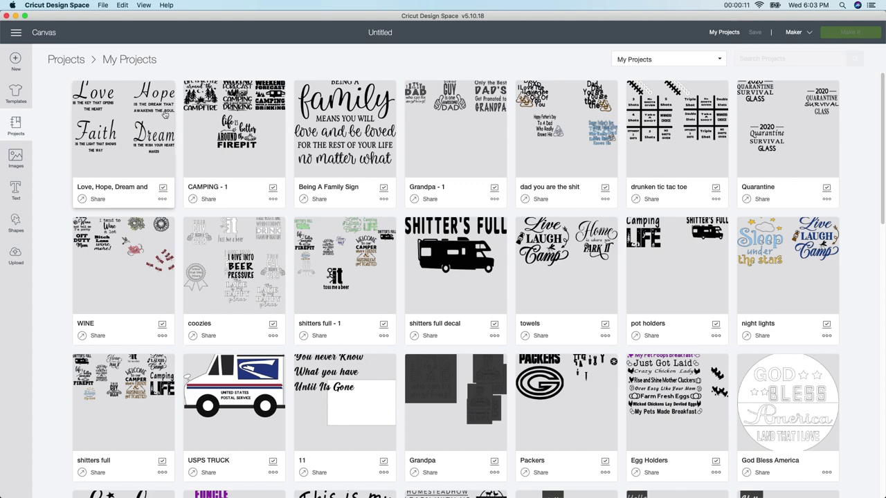
Open the saved project "Love, Hope, Dream and Faith" on the canvas for customizing
{"action": "left_click", "coordinate": [122, 123]}
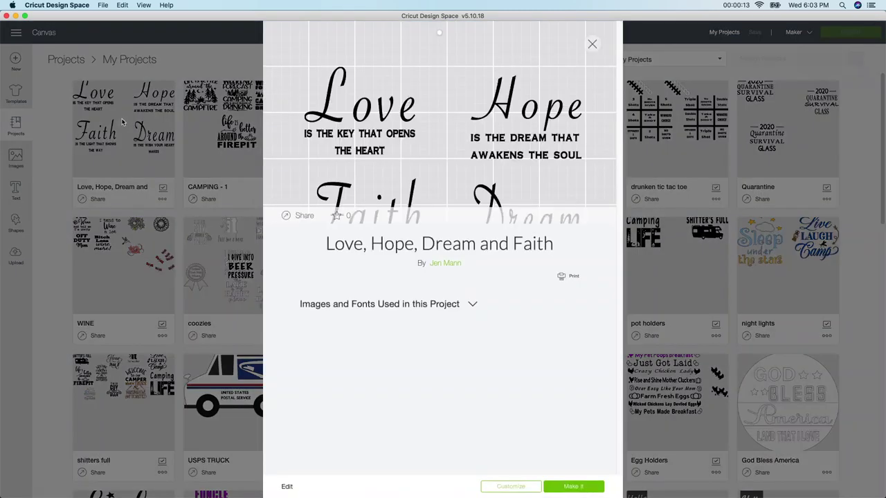
{"action": "left_click", "coordinate": [509, 486]}
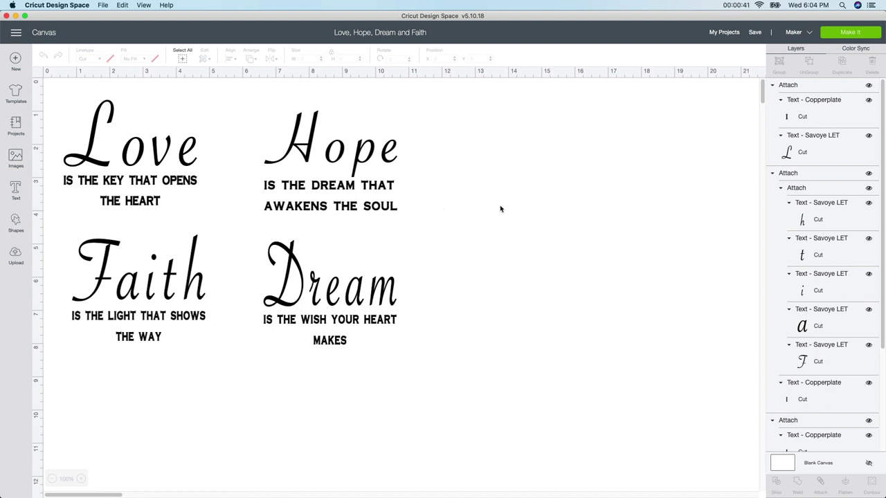
Unlock the proportions of the Love design and set its width and height to 3.75 inches
{"action": "left_click", "coordinate": [157, 162]}
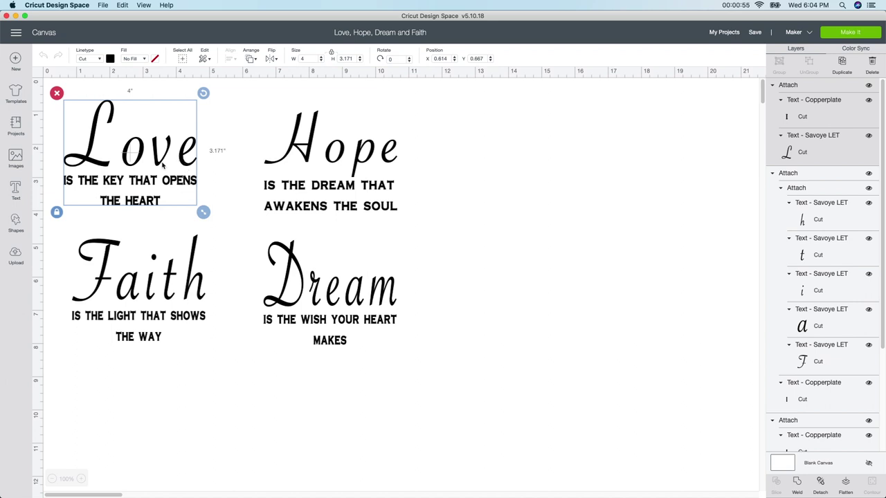
{"action": "left_click", "coordinate": [331, 53]}
{"action": "double_click", "coordinate": [312, 59]}
{"action": "type", "text": "3.75"}
{"action": "key", "text": "Tab"}
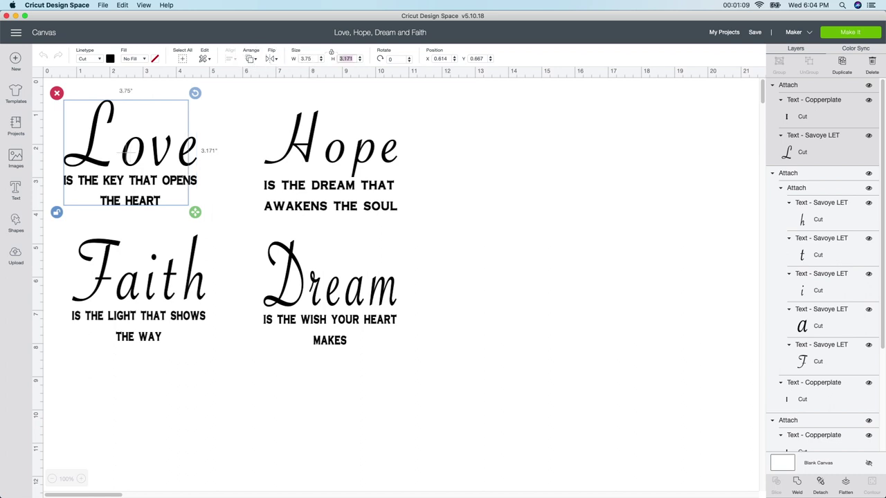
{"action": "type", "text": "3.75"}
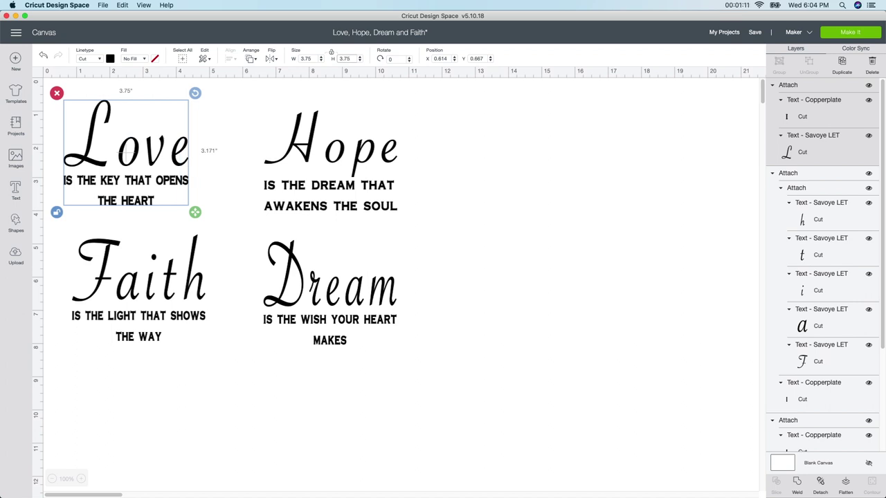
{"action": "key", "text": "Return"}
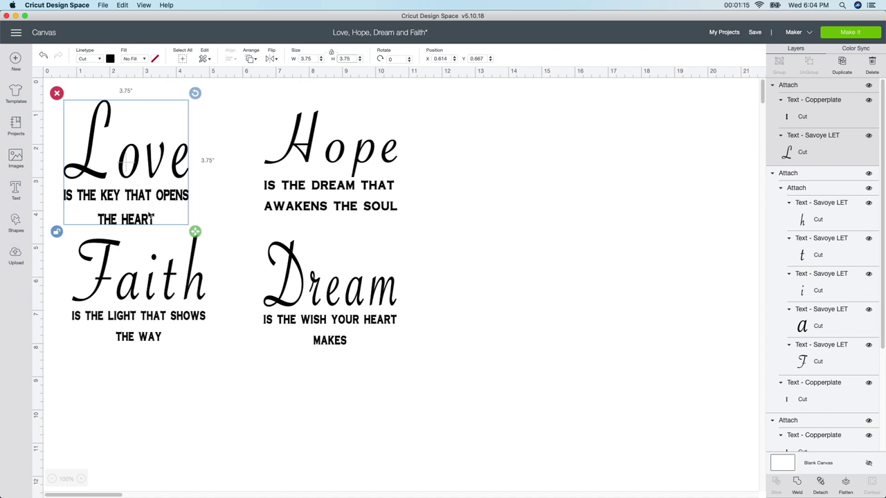
Unlock the proportions of the Hope design and set its width and height to 3.75 inches
{"action": "left_click", "coordinate": [426, 184]}
{"action": "left_click", "coordinate": [352, 149]}
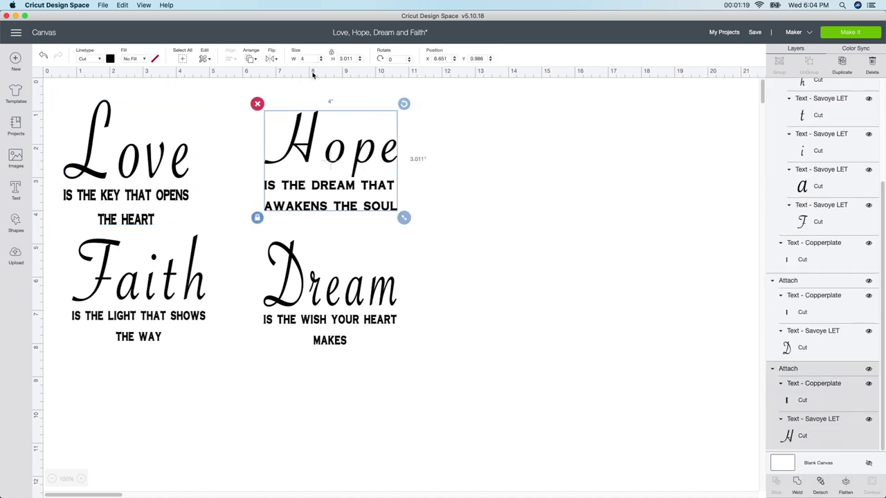
{"action": "left_click", "coordinate": [331, 54]}
{"action": "left_click", "coordinate": [309, 57]}
{"action": "type", "text": "3.75"}
{"action": "key", "text": "Tab"}
{"action": "type", "text": "3.75"}
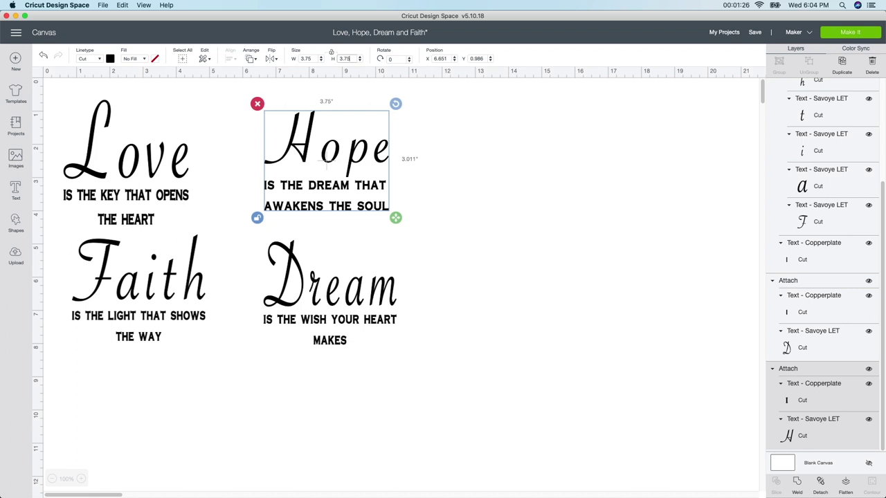
{"action": "key", "text": "Return"}
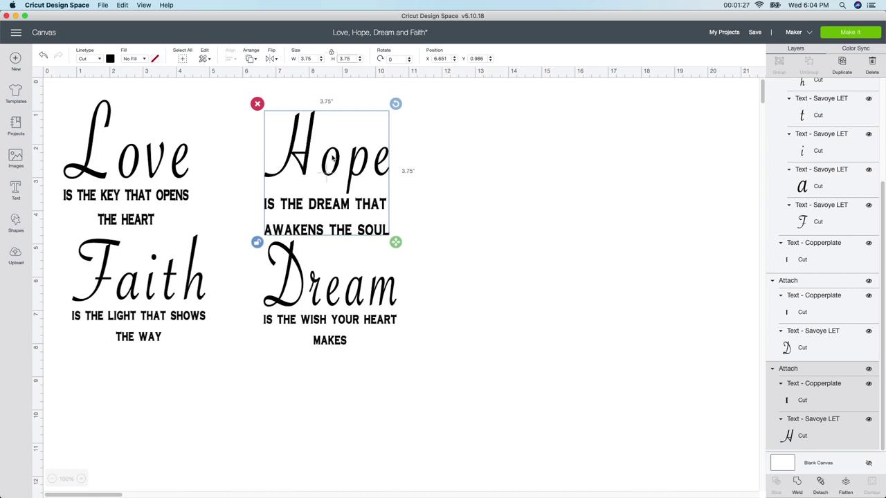
Move the Faith design down to about Y 5.7 and the Hope design beside Love at about X 5.2, Y 0.64
{"action": "left_click", "coordinate": [346, 162]}
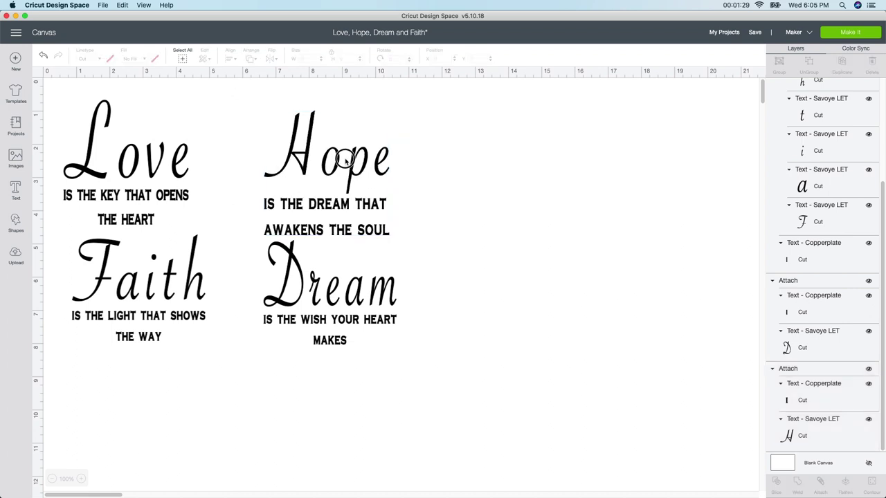
{"action": "left_click_drag", "start_coordinate": [334, 161], "coordinate": [308, 154]}
{"action": "left_click_drag", "start_coordinate": [193, 281], "coordinate": [192, 316]}
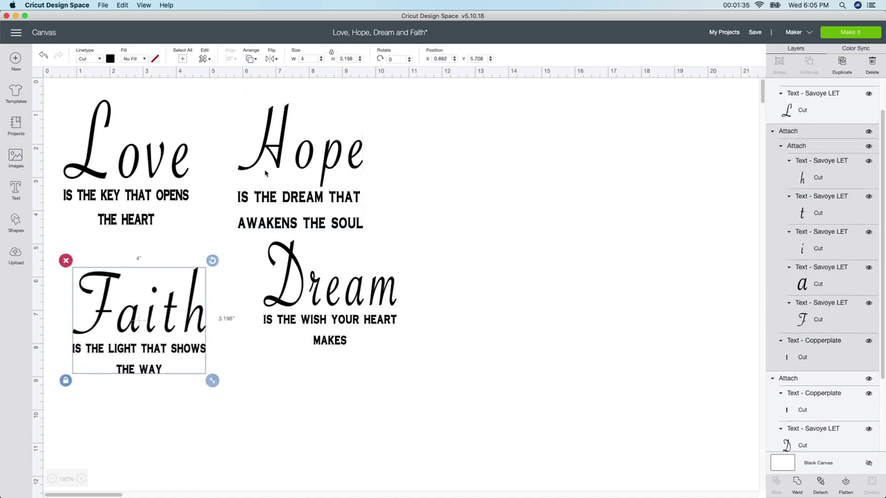
{"action": "left_click_drag", "start_coordinate": [310, 197], "coordinate": [287, 193]}
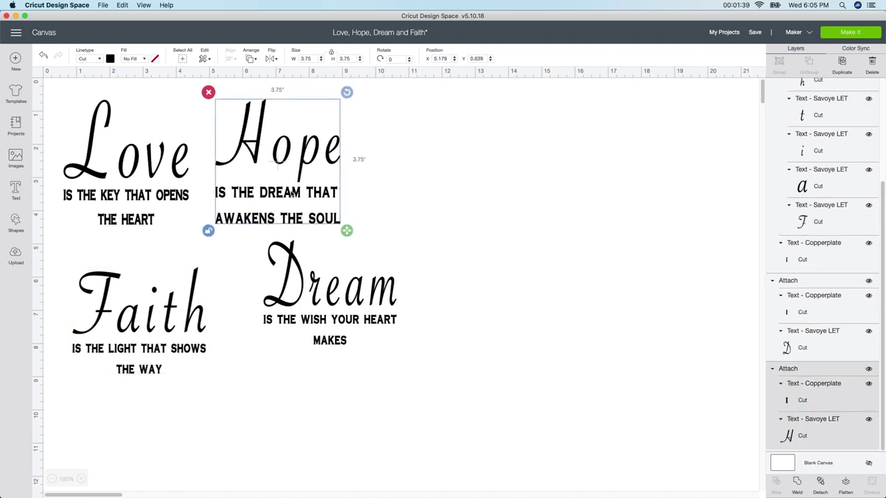
{"action": "left_click", "coordinate": [239, 230]}
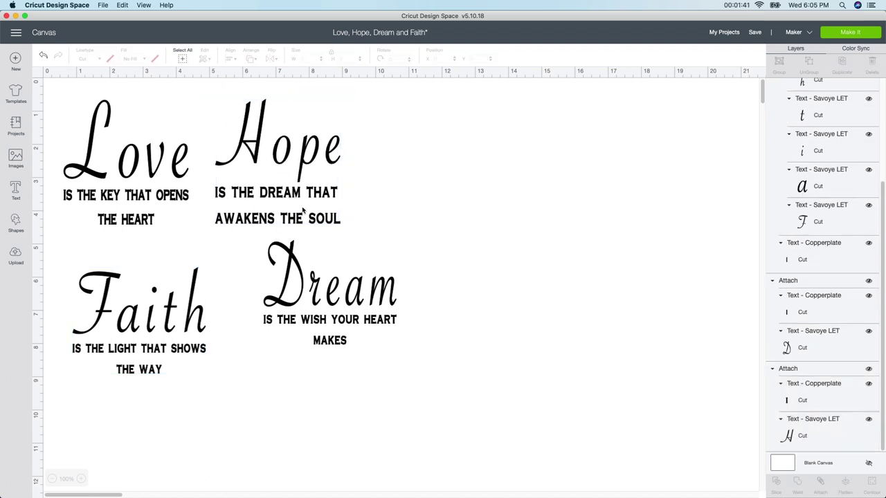
Unlock the proportions of the Faith design and set its width and height to 3.75 inches
{"action": "left_click", "coordinate": [148, 318]}
{"action": "left_click", "coordinate": [331, 52]}
{"action": "left_click", "coordinate": [304, 59]}
{"action": "type", "text": "3.75"}
{"action": "key", "text": "Tab"}
{"action": "type", "text": "3.75"}
{"action": "key", "text": "Return"}
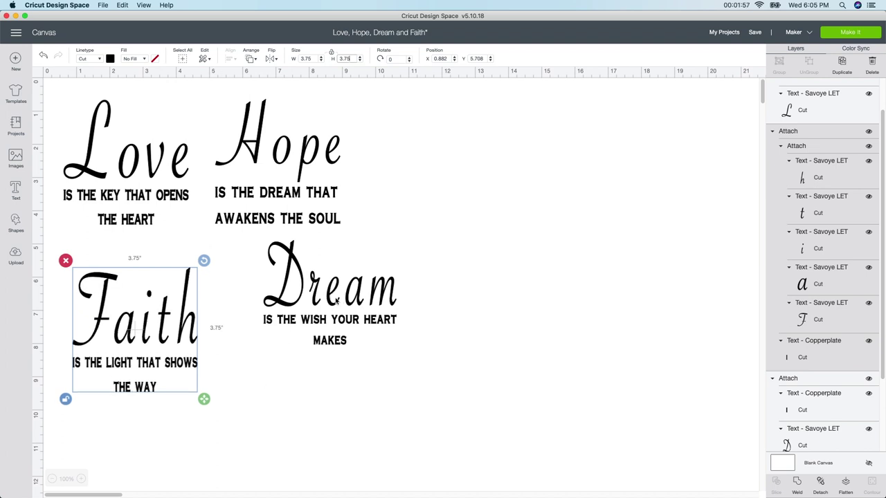
Resize the Dream design to 3.75 by 3.75 inches with unlocked proportions and move it down to about X 6.7, Y 5.49
{"action": "left_click", "coordinate": [337, 301]}
{"action": "left_click", "coordinate": [316, 59]}
{"action": "type", "text": "3.7"}
{"action": "key", "text": "Tab"}
{"action": "type", "text": "3.75"}
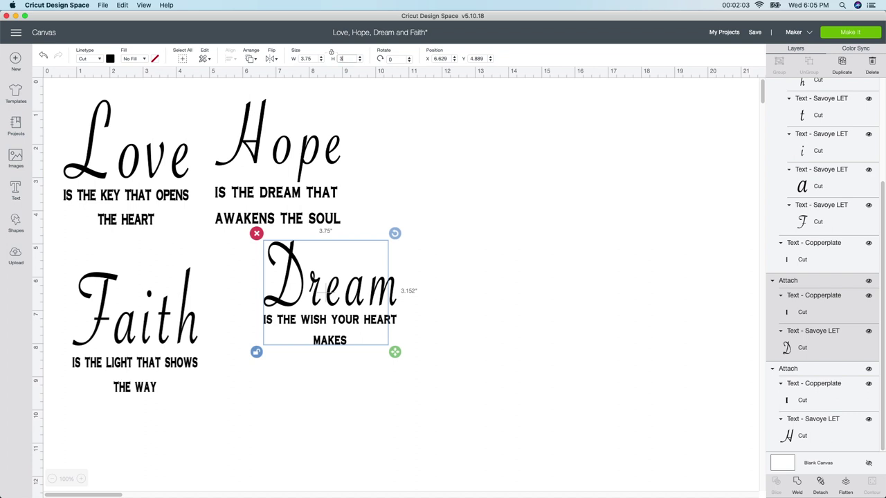
{"action": "key", "text": "Return"}
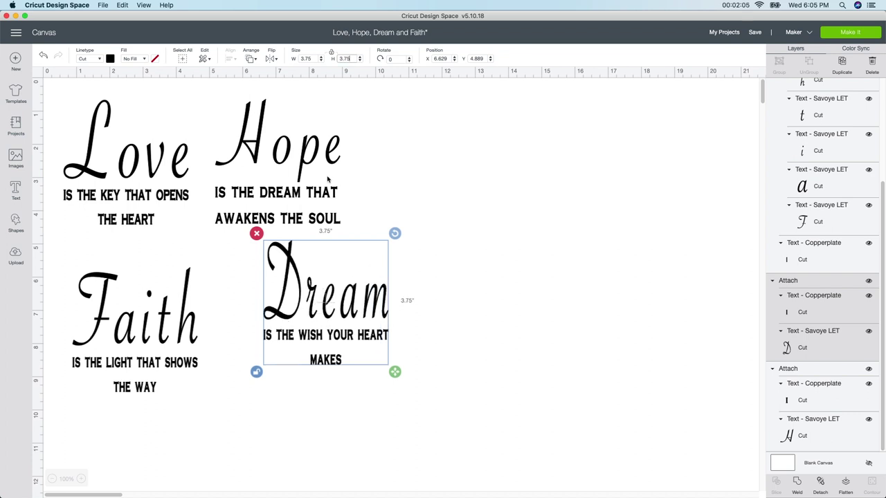
{"action": "left_click_drag", "start_coordinate": [350, 300], "coordinate": [354, 316]}
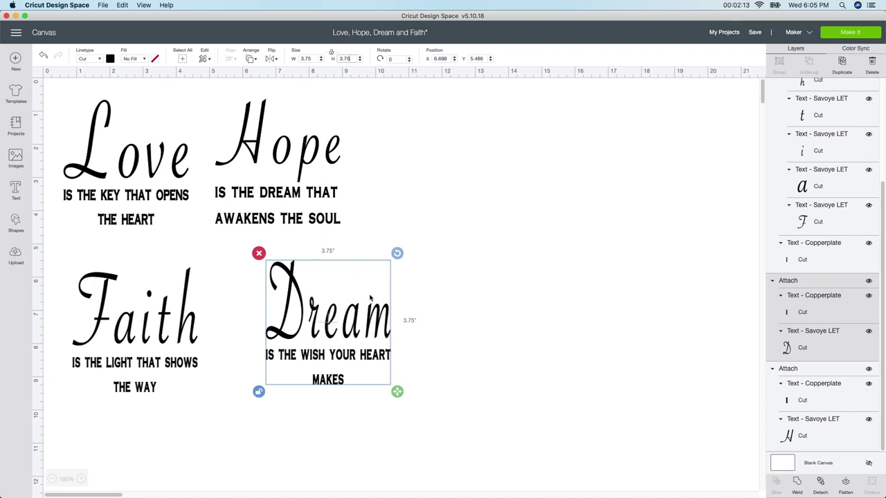
Detach the Dream design and select its word and the phrase below it separately
{"action": "left_click", "coordinate": [820, 485]}
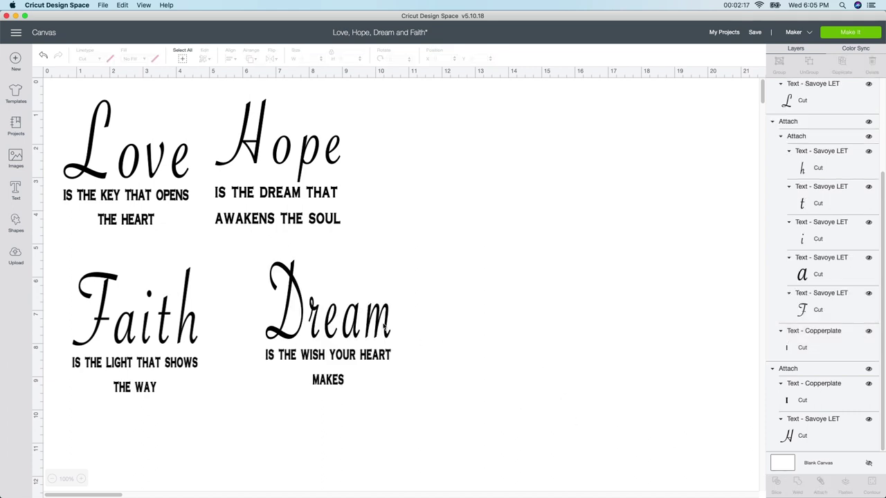
{"action": "left_click", "coordinate": [379, 320]}
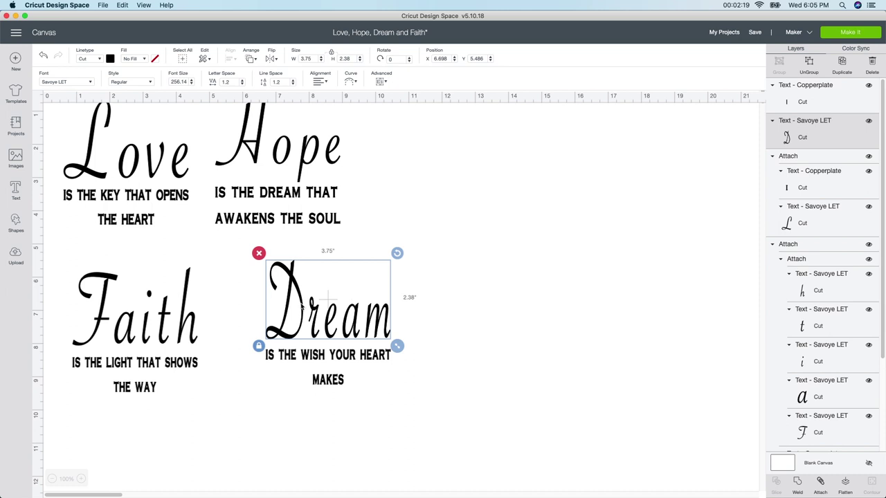
{"action": "left_click", "coordinate": [315, 357]}
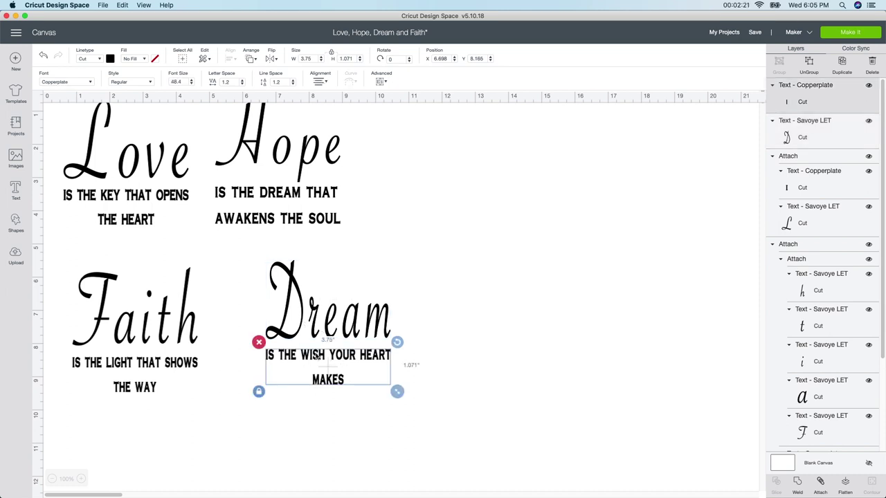
{"action": "left_click", "coordinate": [340, 318]}
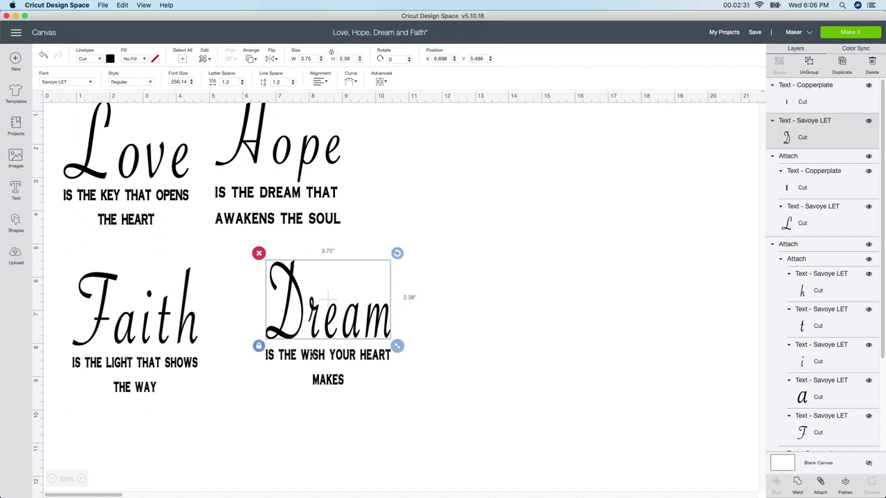
{"action": "left_click", "coordinate": [313, 357]}
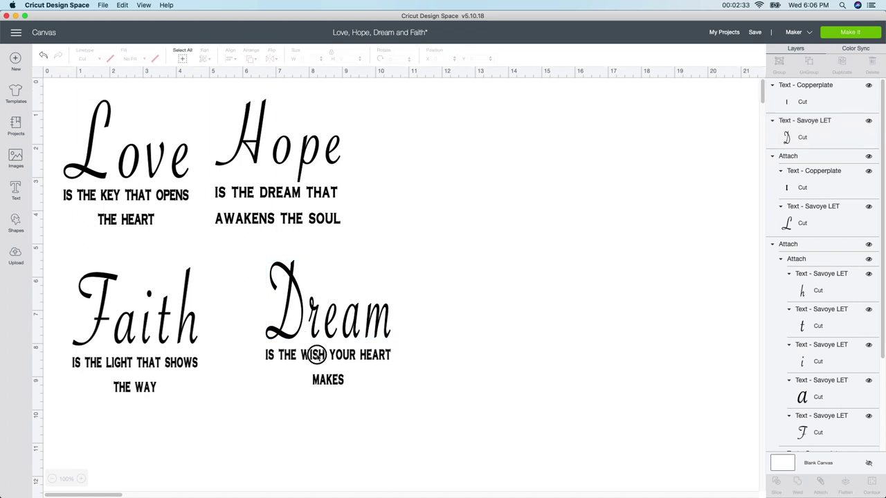
{"action": "left_click", "coordinate": [318, 358]}
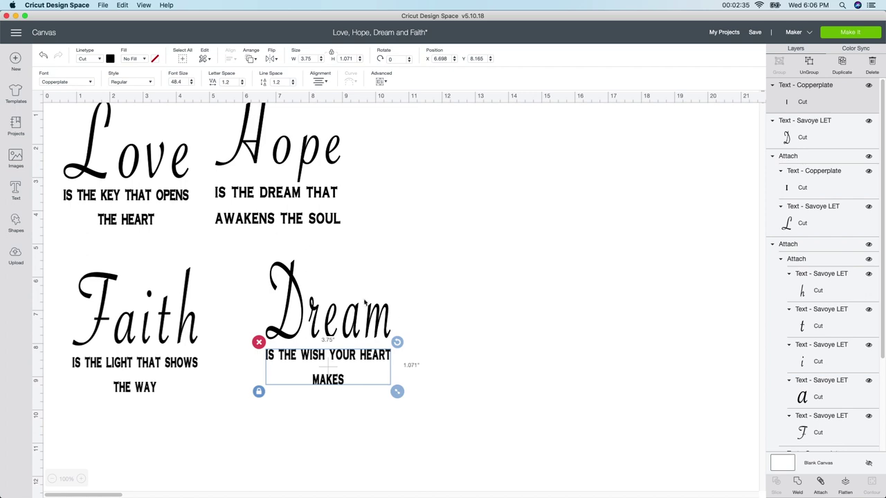
Change the material color of the word Dream to light purple
{"action": "left_click", "coordinate": [425, 313]}
{"action": "left_click", "coordinate": [375, 323]}
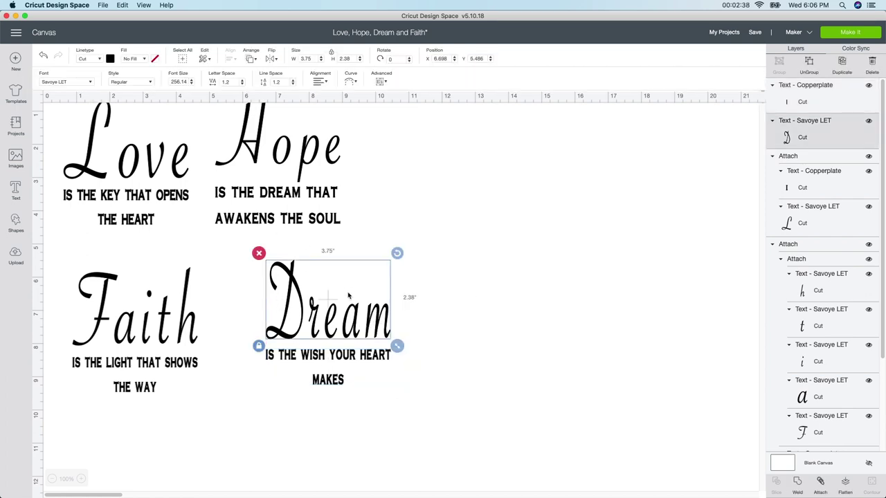
{"action": "left_click", "coordinate": [110, 58]}
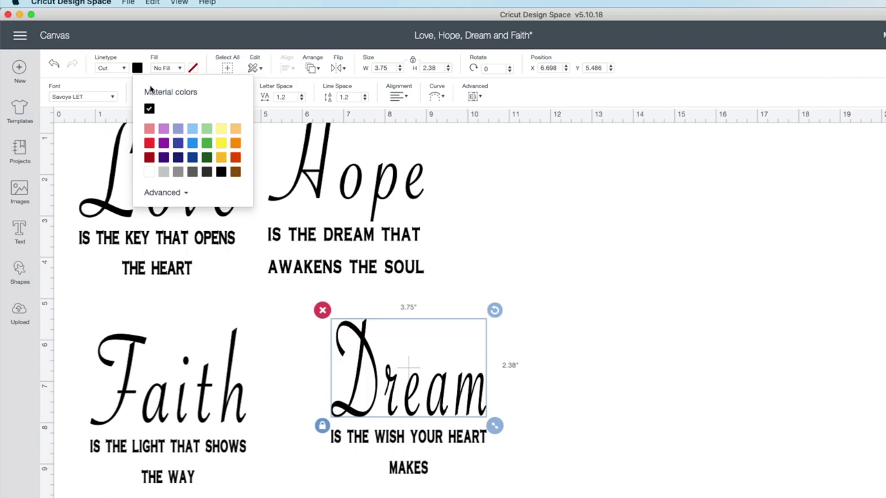
{"action": "left_click", "coordinate": [164, 128]}
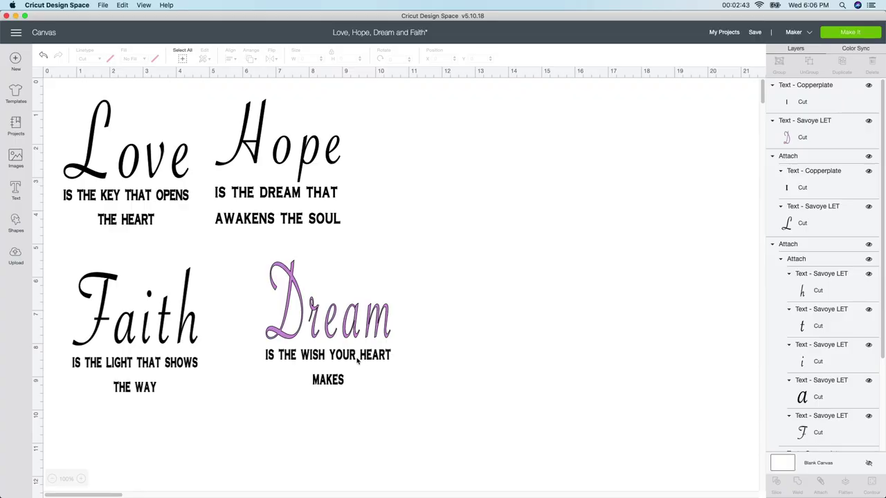
Change the material color of the phrase "Is the wish your heart makes" to dark red
{"action": "left_click", "coordinate": [352, 356]}
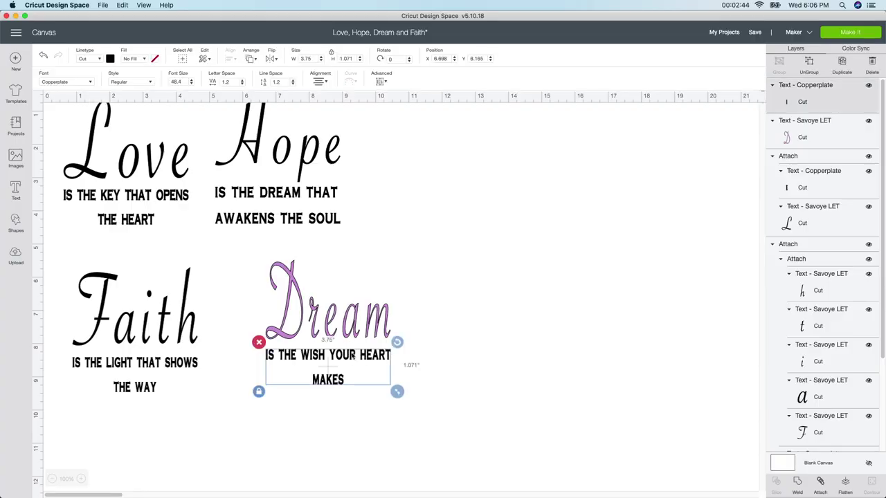
{"action": "left_click", "coordinate": [111, 59]}
{"action": "left_click", "coordinate": [120, 131]}
{"action": "left_click", "coordinate": [407, 220]}
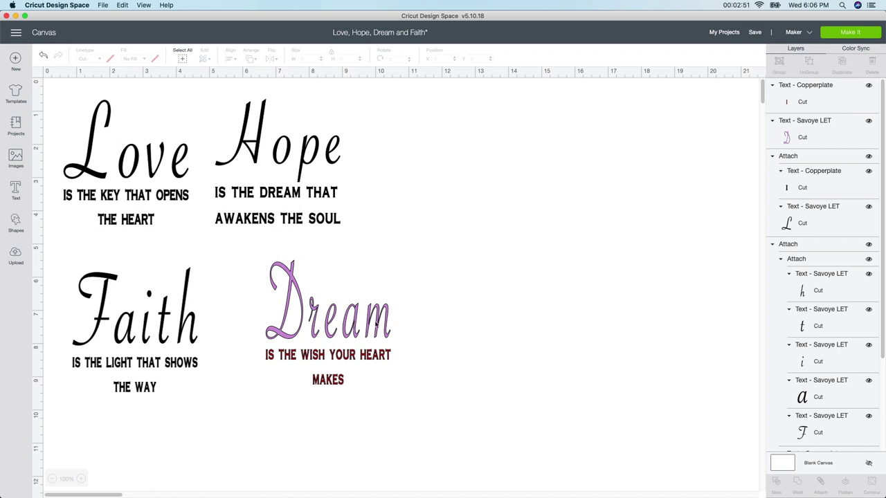
Set the material color of both the word Dream and the phrase below it back to black
{"action": "left_click", "coordinate": [335, 320]}
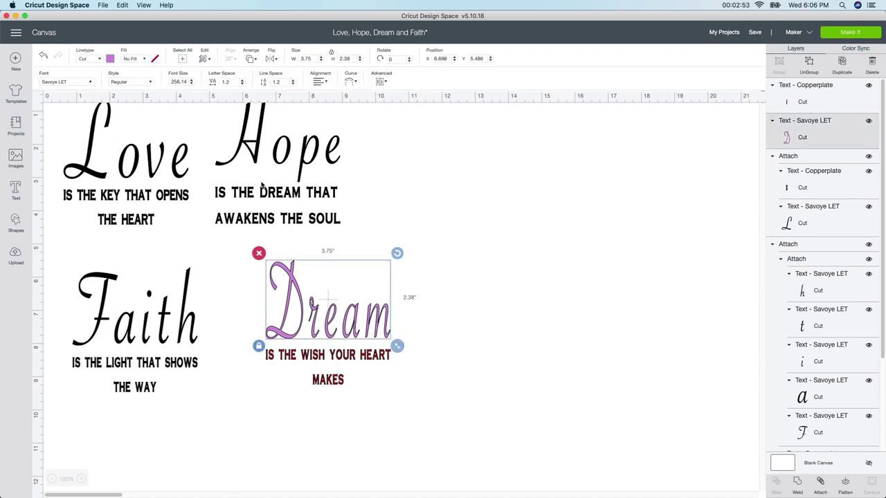
{"action": "left_click", "coordinate": [111, 59]}
{"action": "left_click", "coordinate": [119, 92]}
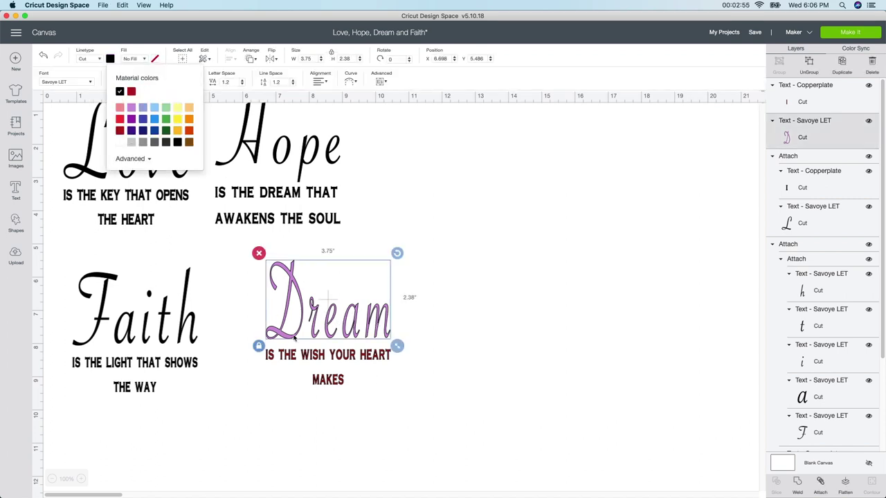
{"action": "left_click", "coordinate": [295, 339]}
{"action": "left_click", "coordinate": [327, 359]}
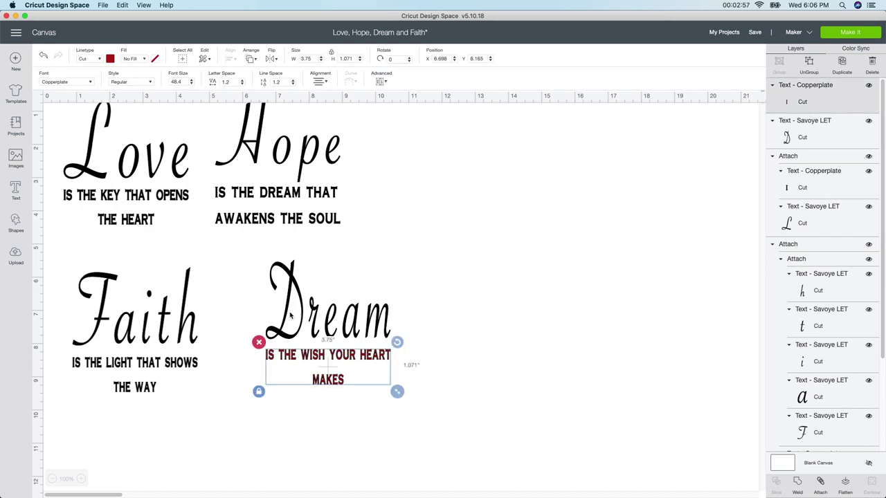
{"action": "left_click", "coordinate": [111, 59]}
{"action": "left_click", "coordinate": [119, 92]}
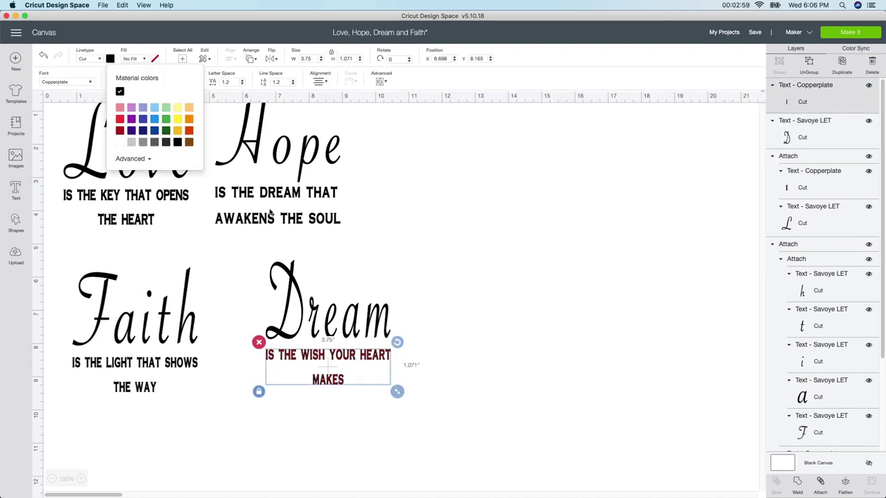
Select the word Dream together with its phrase and attach them into one design
{"action": "left_click", "coordinate": [456, 302]}
{"action": "left_click_drag", "start_coordinate": [239, 262], "coordinate": [403, 414]}
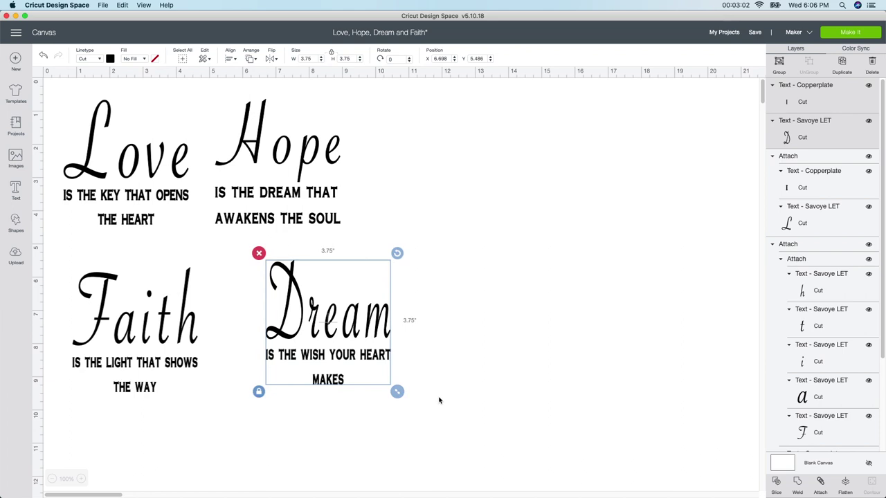
{"action": "left_click", "coordinate": [820, 485]}
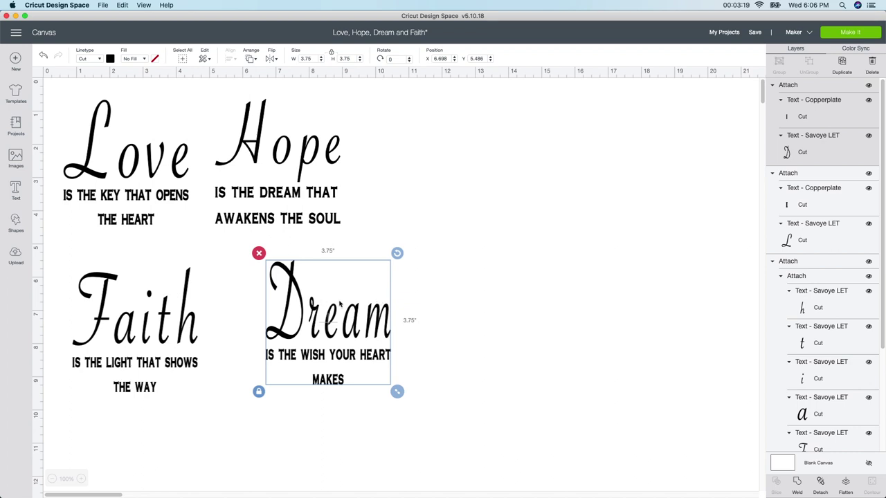
Move the attached Dream design closer to Faith, unlock its proportions and resize it freehand to about 3.9 by 3.58 inches
{"action": "left_click", "coordinate": [173, 184]}
{"action": "left_click", "coordinate": [369, 346]}
{"action": "left_click", "coordinate": [355, 335]}
{"action": "left_click_drag", "start_coordinate": [354, 334], "coordinate": [326, 340]}
{"action": "left_click", "coordinate": [241, 401]}
{"action": "left_click_drag", "start_coordinate": [379, 401], "coordinate": [385, 395]}
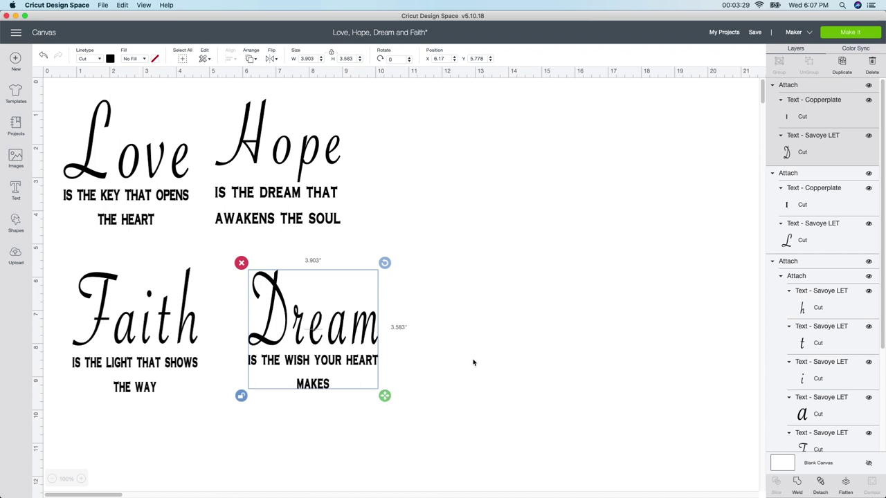
Move the attached Dream design slightly down and closer to Faith, and send the project to the mat preview
{"action": "left_click", "coordinate": [456, 368]}
{"action": "left_click_drag", "start_coordinate": [332, 339], "coordinate": [325, 349]}
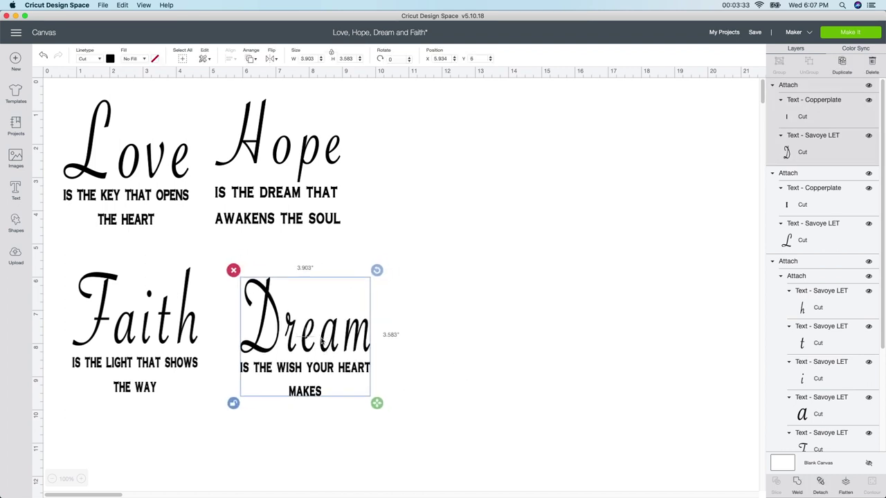
{"action": "left_click", "coordinate": [850, 33]}
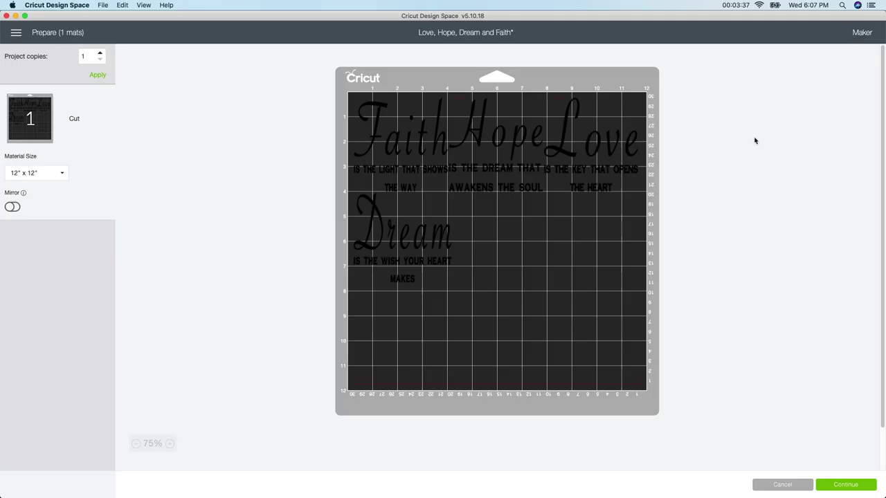
Space out the designs on the cutting mat, lowering Dream slightly, placing Love below Hope and shifting Hope away from Faith
{"action": "left_click_drag", "start_coordinate": [433, 245], "coordinate": [430, 253]}
{"action": "left_click_drag", "start_coordinate": [598, 150], "coordinate": [521, 262]}
{"action": "left_click_drag", "start_coordinate": [521, 157], "coordinate": [538, 144]}
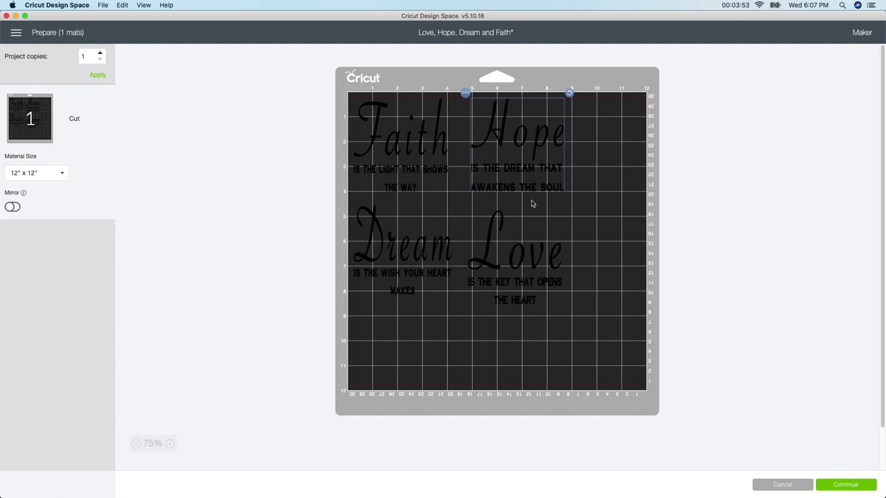
Move Dream up closer to Faith on the mat and bring Love up beside Dream, leaving small gaps between designs
{"action": "left_click", "coordinate": [421, 243]}
{"action": "left_click_drag", "start_coordinate": [419, 244], "coordinate": [413, 241]}
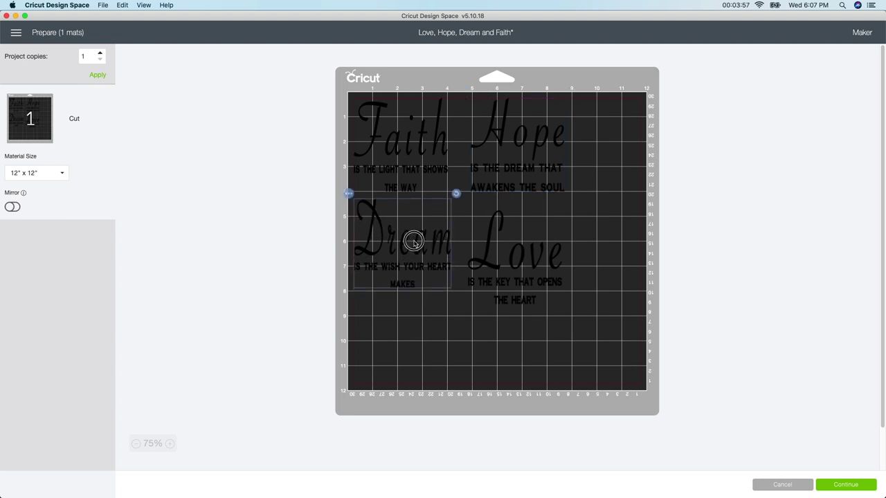
{"action": "left_click", "coordinate": [382, 184]}
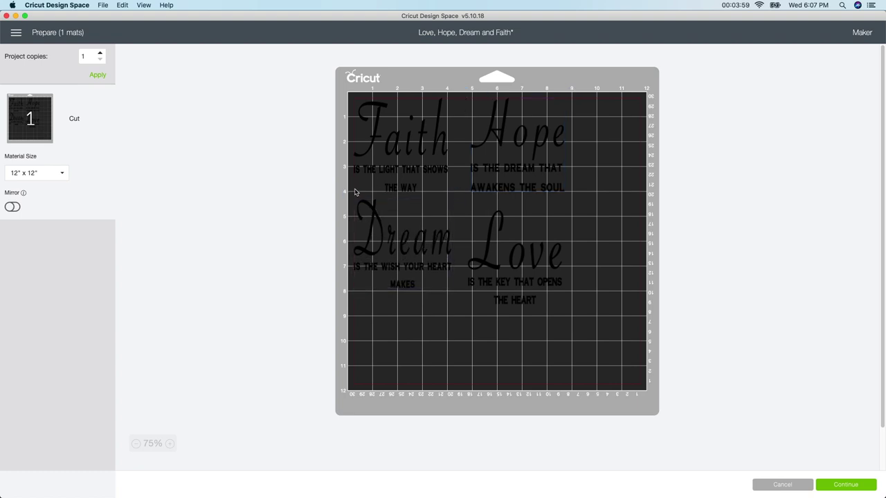
{"action": "left_click_drag", "start_coordinate": [520, 254], "coordinate": [513, 241]}
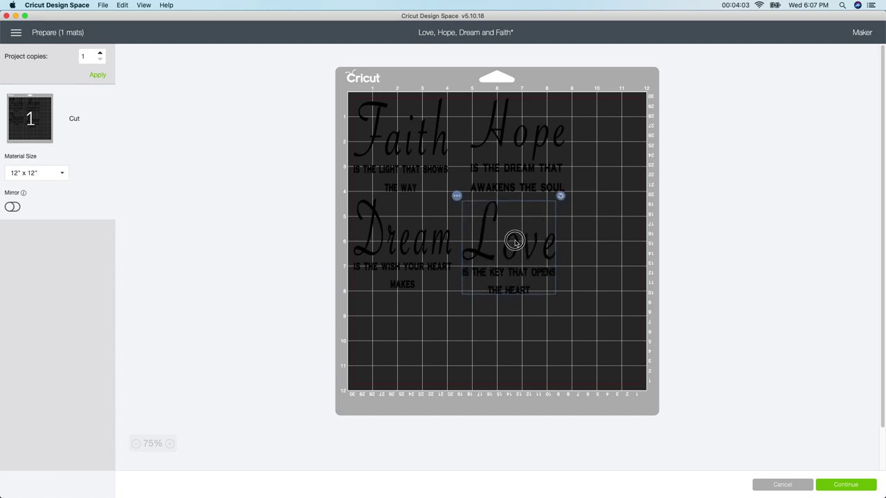
{"action": "left_click", "coordinate": [455, 299]}
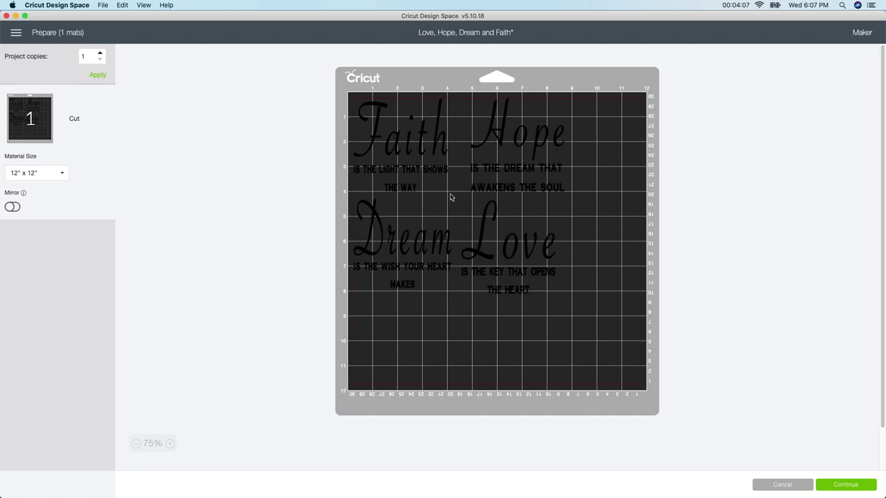
Continue from the mat layout to the cutting setup and set the material to Stencil Vinyl
{"action": "left_click", "coordinate": [841, 485]}
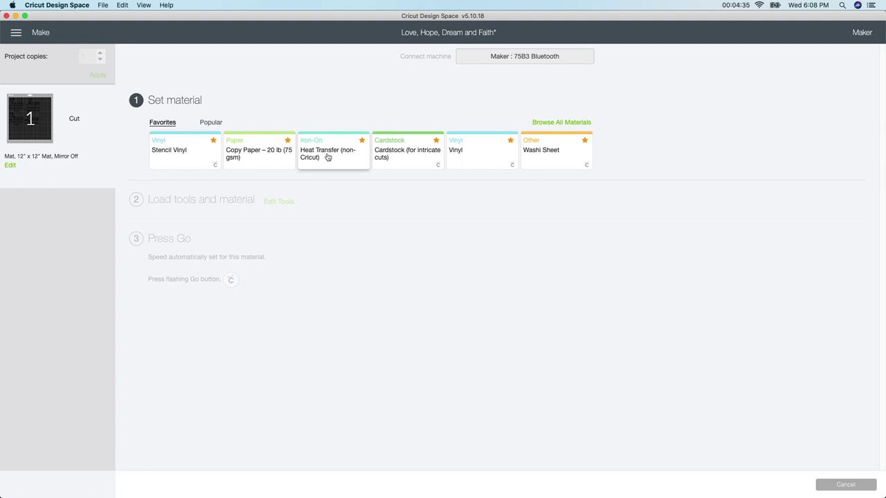
{"action": "left_click", "coordinate": [200, 160]}
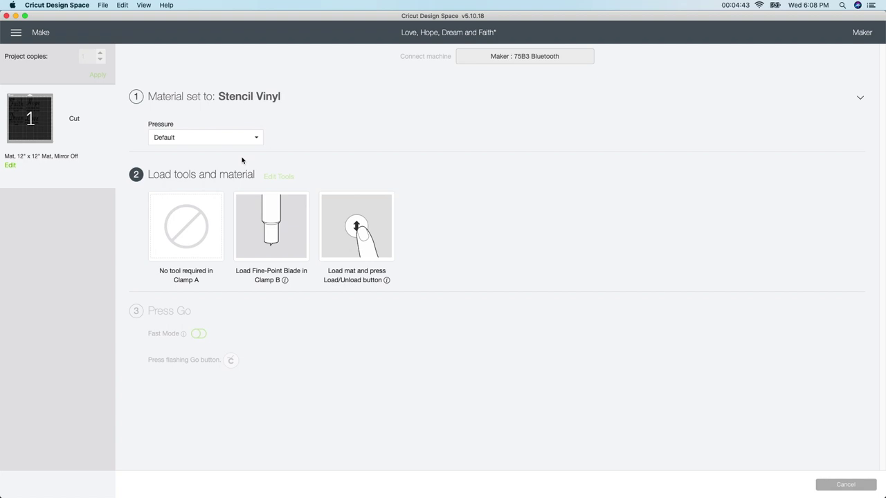